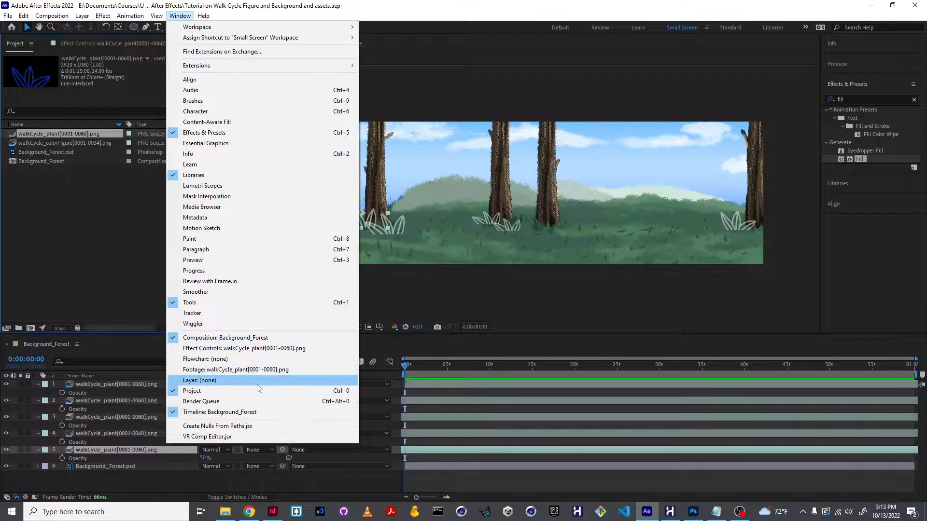
Create a new composition named Main Comp at 1920 × 1080 px with a duration of 0:01:00:00.
{"action": "left_click", "coordinate": [85, 250]}
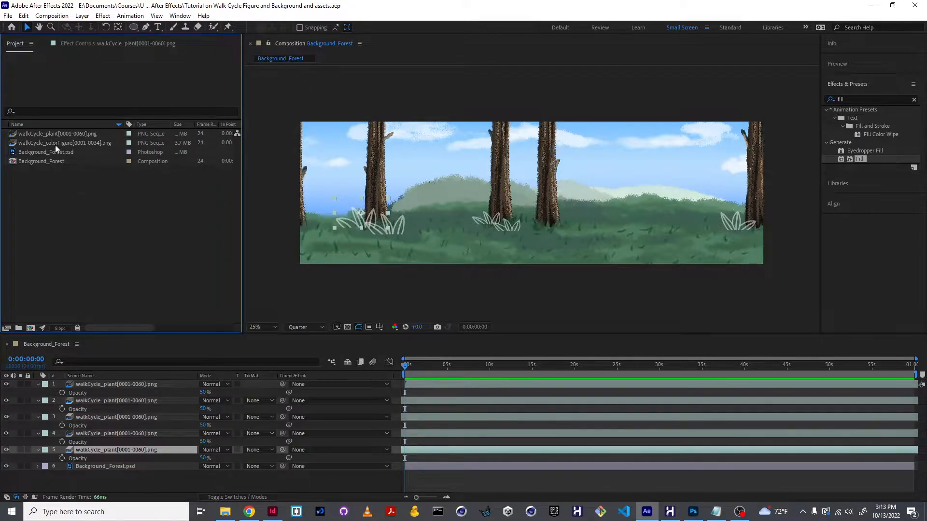
{"action": "left_click", "coordinate": [31, 329]}
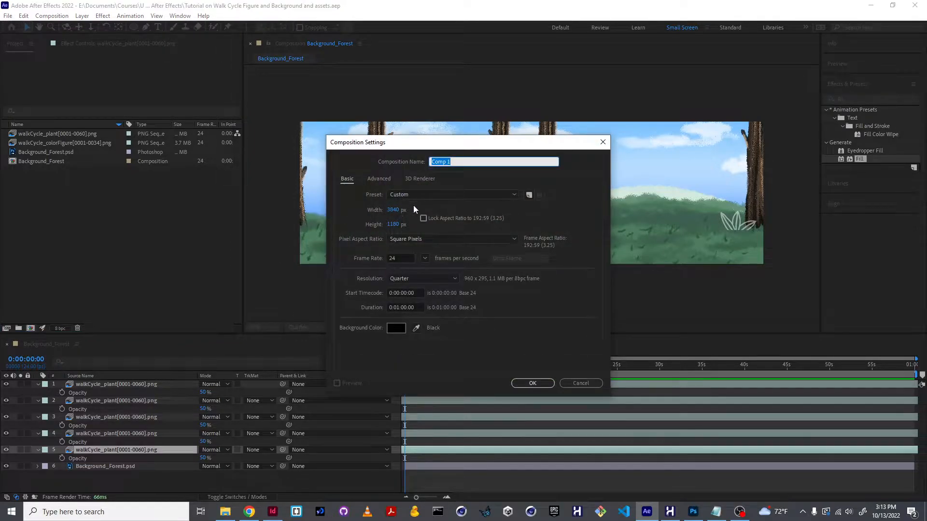
{"action": "key", "text": "Tab"}
{"action": "type", "text": "1920"}
{"action": "key", "text": "Tab"}
{"action": "type", "text": "1080"}
{"action": "left_click_drag", "start_coordinate": [451, 162], "coordinate": [422, 161]}
{"action": "type", "text": "Main"}
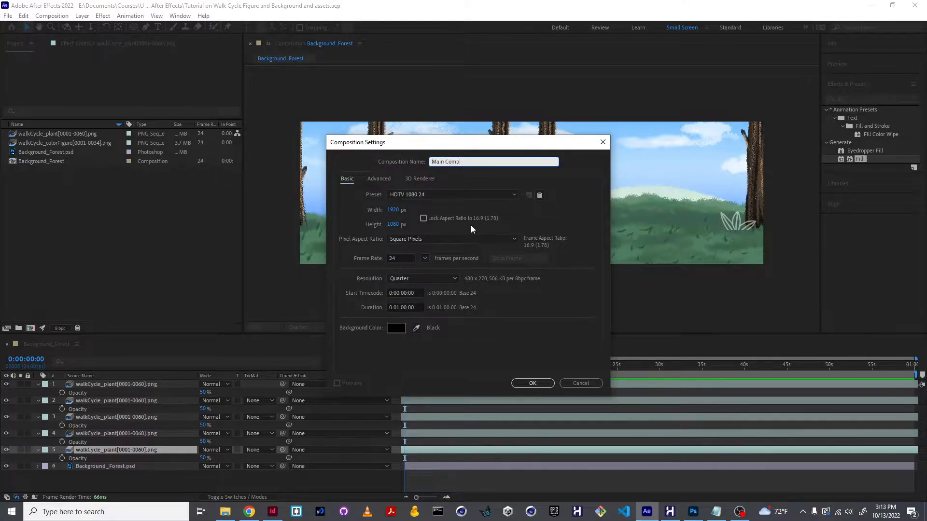
{"action": "left_click", "coordinate": [404, 308]}
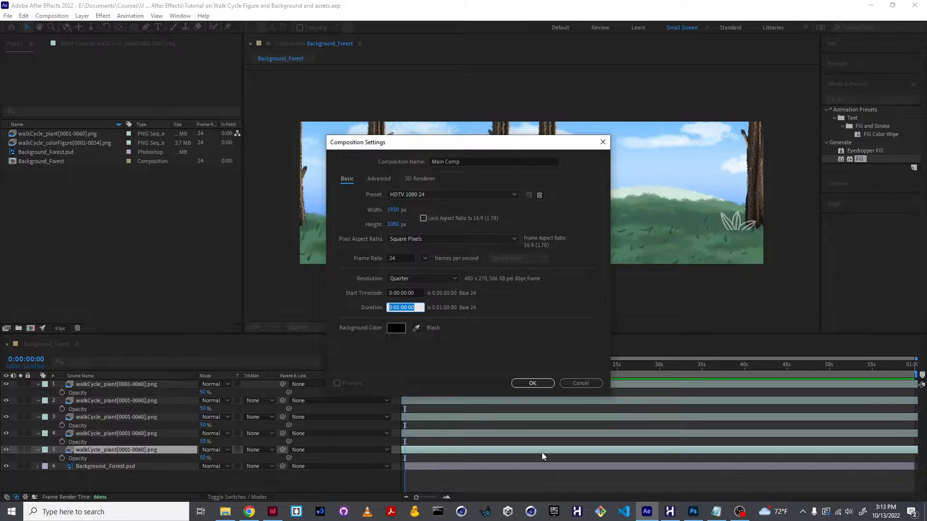
{"action": "left_click", "coordinate": [545, 385]}
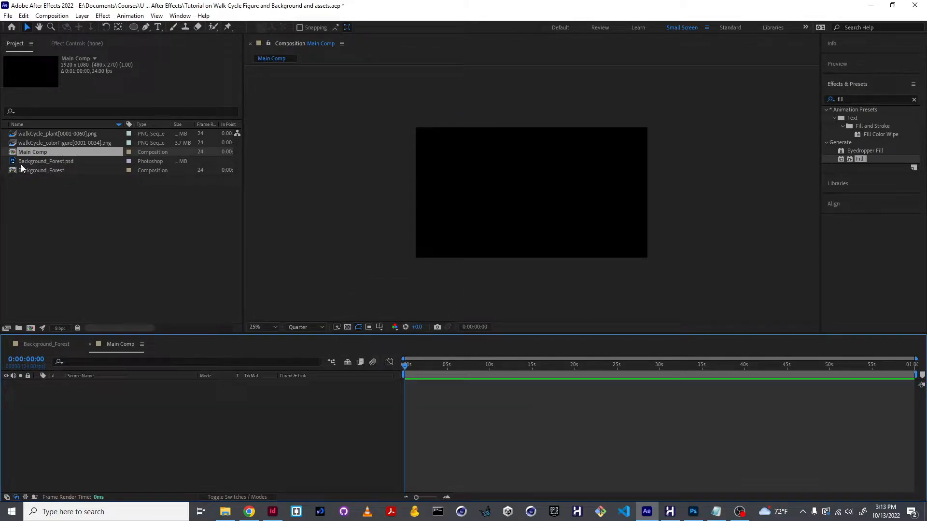
Add the walkCycle_colorFigure sequence to Main Comp and move its anchor point to the figure's feet.
{"action": "left_click_drag", "start_coordinate": [44, 143], "coordinate": [80, 413]}
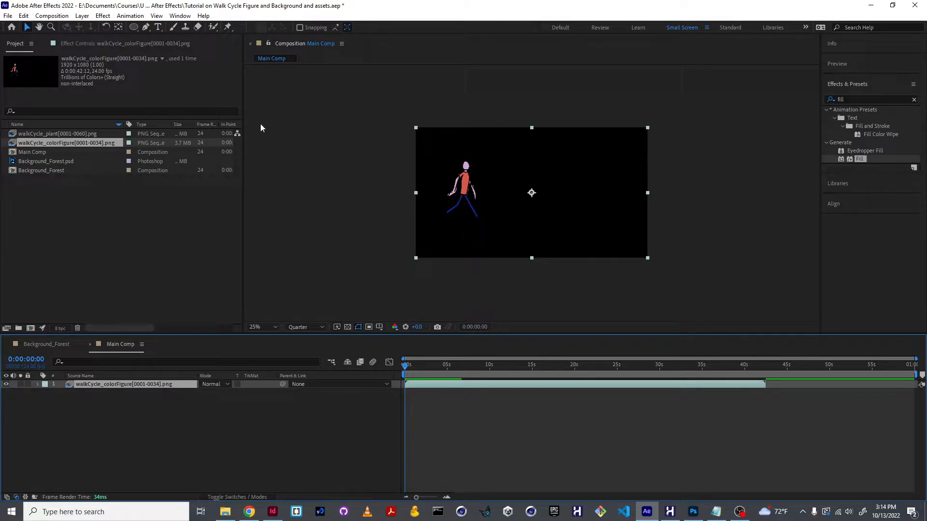
{"action": "left_click", "coordinate": [119, 28]}
{"action": "left_click_drag", "start_coordinate": [532, 194], "coordinate": [463, 218]}
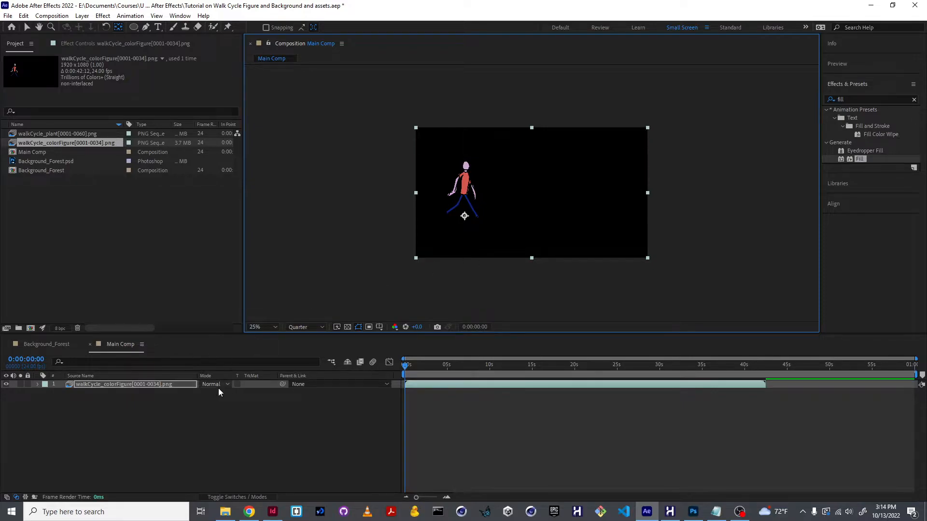
Try scaling the walking figure layer to about 73% from its centred anchor point, and undo the scaling.
{"action": "key", "text": "s"}
{"action": "mouse_move", "coordinate": [213, 392]}
{"action": "left_mouse_down"}
{"action": "mouse_move", "coordinate": [225, 392]}
{"action": "mouse_move", "coordinate": [216, 392]}
{"action": "left_mouse_up"}
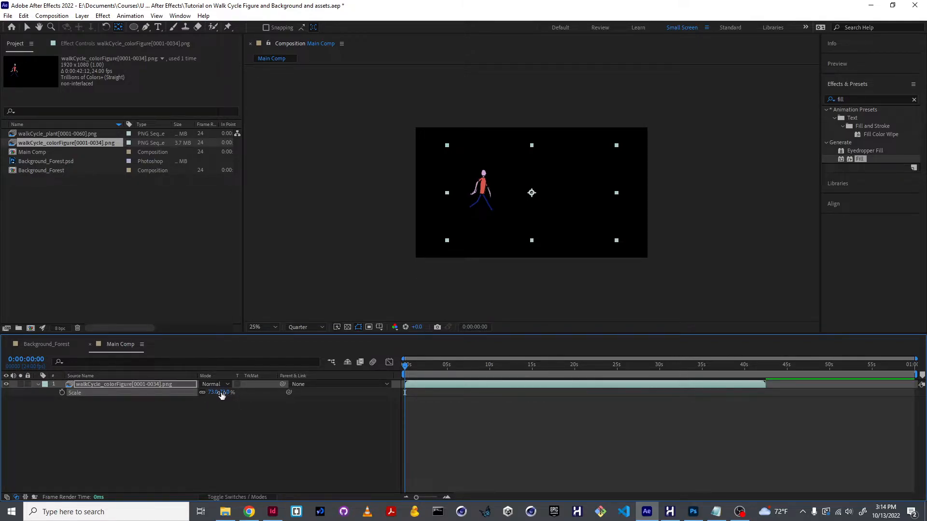
{"action": "key", "text": "ctrl+z"}
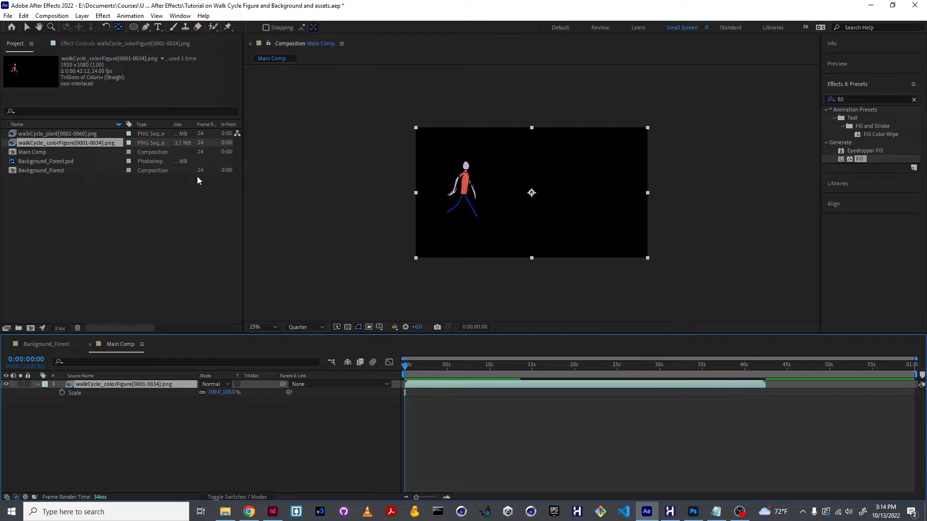
Move the figure layer's anchor point from the frame centre to the ground between the figure's feet.
{"action": "left_click", "coordinate": [523, 200]}
{"action": "left_click_drag", "start_coordinate": [524, 201], "coordinate": [458, 223]}
{"action": "left_click", "coordinate": [395, 367]}
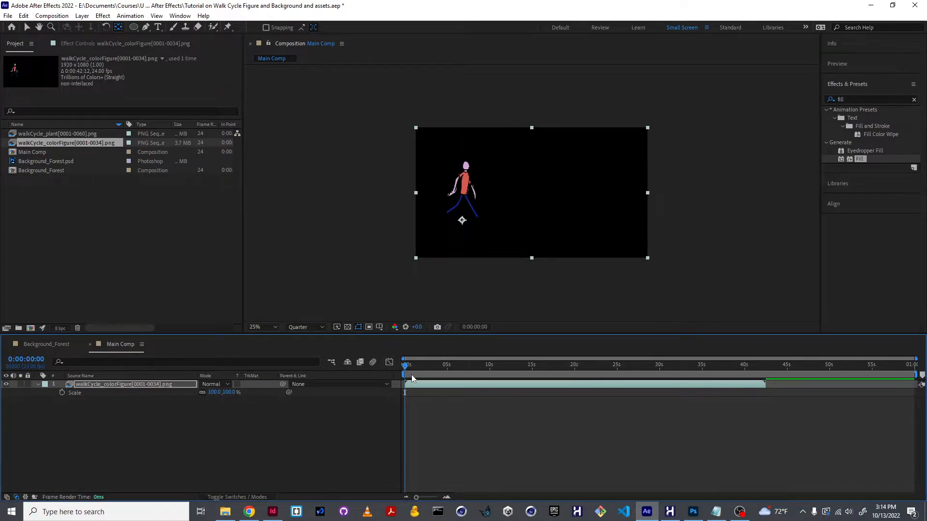
Place the Background_Forest composition beneath the figure layer in Main Comp and preview the result from the start.
{"action": "left_click", "coordinate": [47, 209]}
{"action": "left_click_drag", "start_coordinate": [48, 171], "coordinate": [89, 420]}
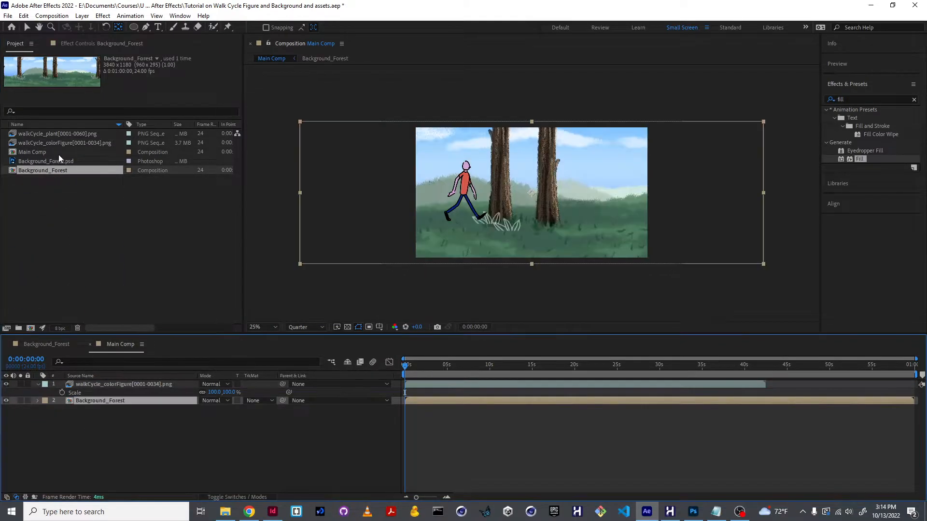
{"action": "mouse_move", "coordinate": [410, 366]}
{"action": "left_mouse_down"}
{"action": "mouse_move", "coordinate": [458, 363]}
{"action": "mouse_move", "coordinate": [407, 367]}
{"action": "left_mouse_up"}
{"action": "key", "text": "space"}
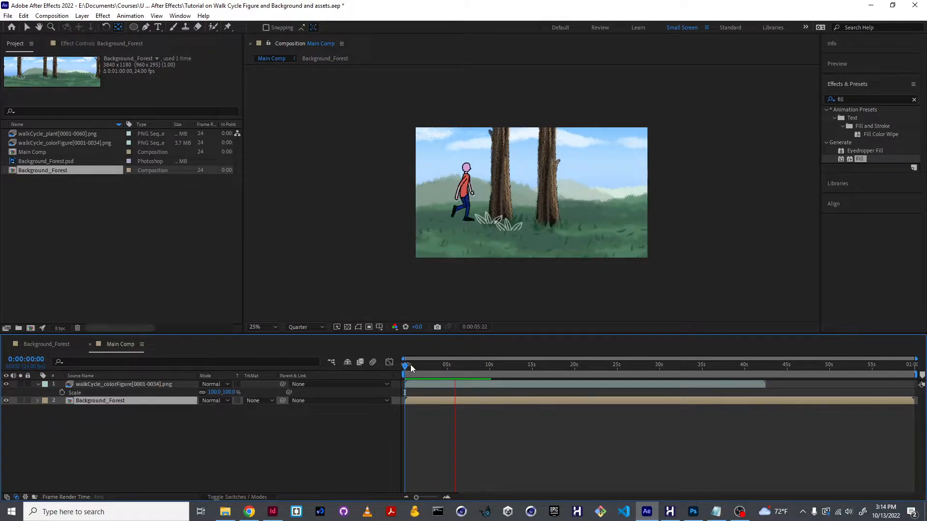
{"action": "key", "text": "space"}
{"action": "left_click_drag", "start_coordinate": [460, 370], "coordinate": [405, 370]}
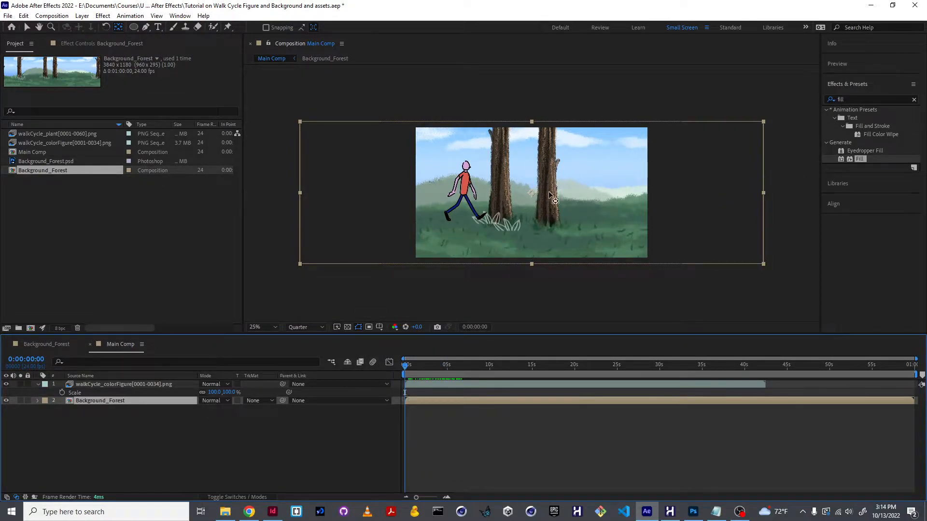
Align the Background_Forest layer's left edge to the left edge of the composition.
{"action": "left_click", "coordinate": [834, 204]}
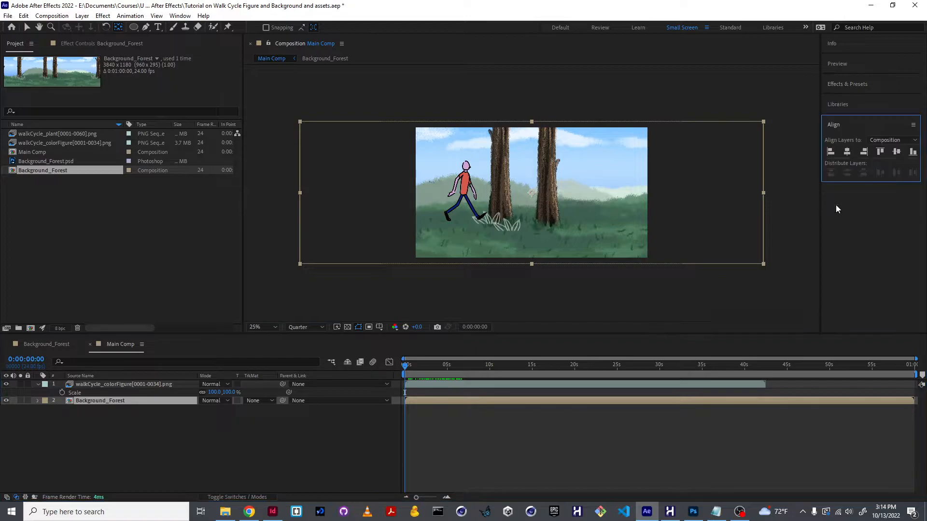
{"action": "left_click", "coordinate": [121, 401]}
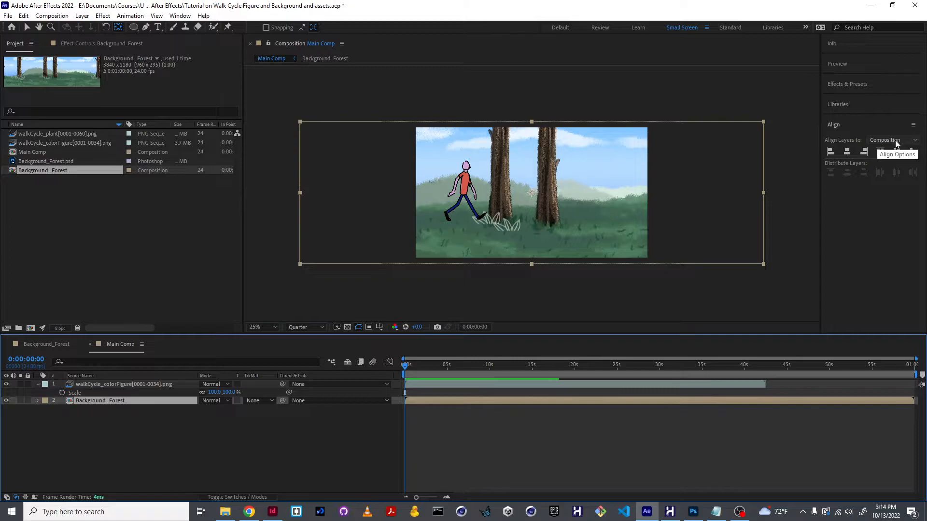
{"action": "left_click", "coordinate": [831, 153]}
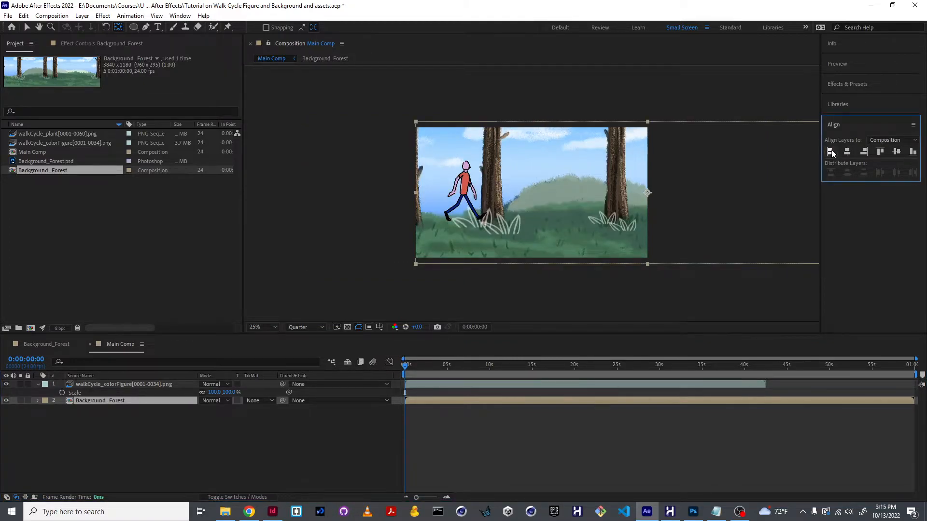
Move the walking figure down onto the foreground grass and scale it up proportionally to about 114.6%.
{"action": "left_click", "coordinate": [161, 387]}
{"action": "left_click", "coordinate": [462, 196]}
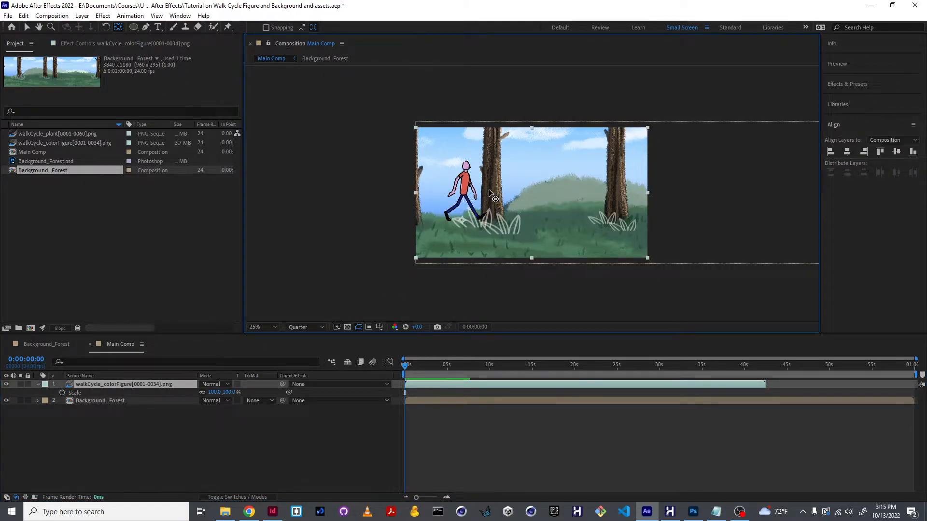
{"action": "key", "text": "v"}
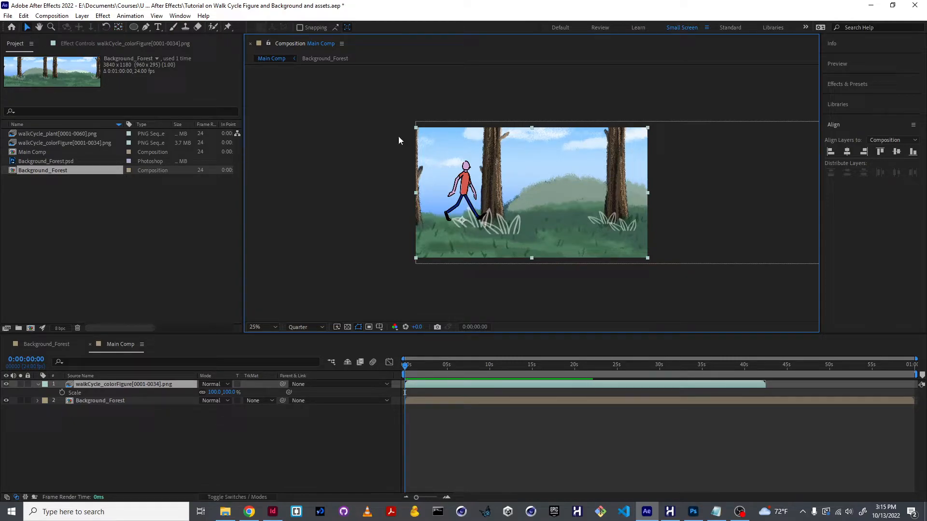
{"action": "left_click_drag", "start_coordinate": [474, 187], "coordinate": [468, 205]}
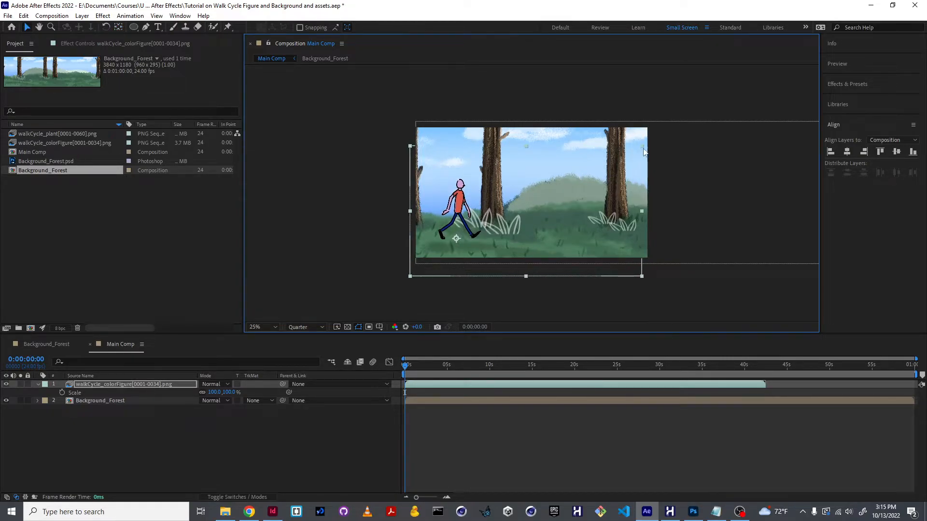
{"action": "left_click_drag", "start_coordinate": [643, 151], "coordinate": [670, 138]}
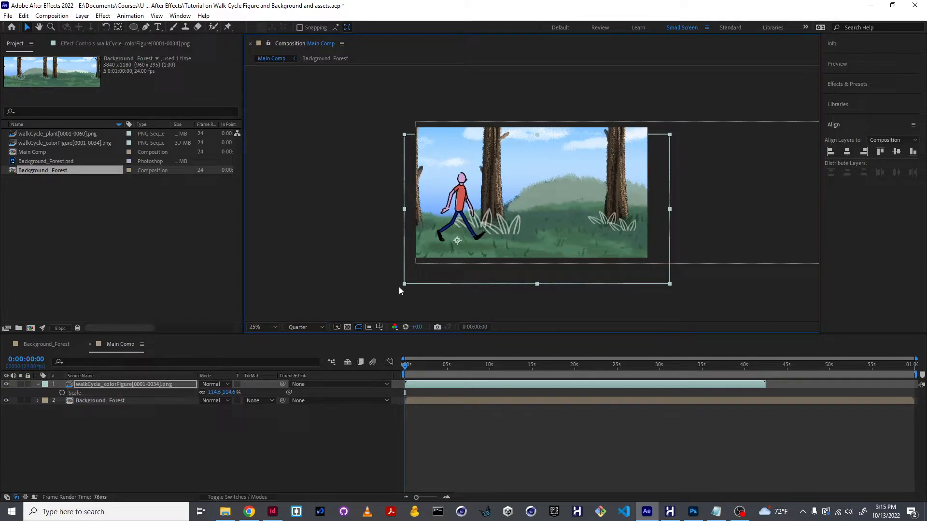
Preview the enlarged walking figure over the forest and return the playhead to the start.
{"action": "key", "text": "space"}
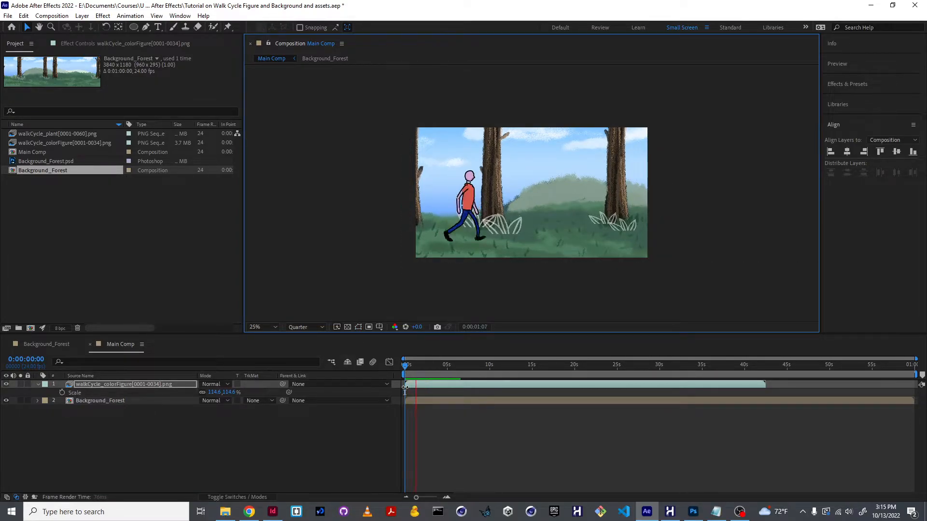
{"action": "key", "text": "space"}
{"action": "left_click_drag", "start_coordinate": [420, 367], "coordinate": [383, 369]}
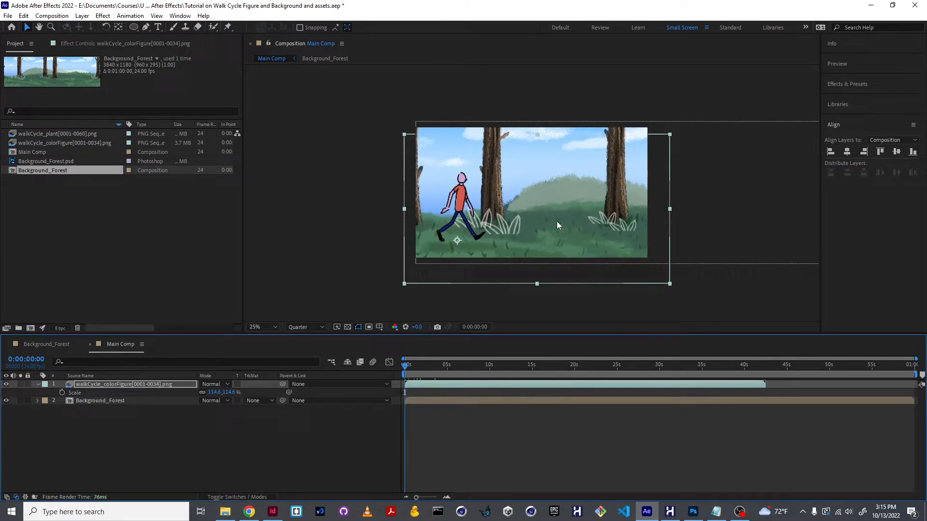
Try shifting the Background_Forest layer left to an X position of about 1509, and undo the shift.
{"action": "left_click", "coordinate": [149, 400]}
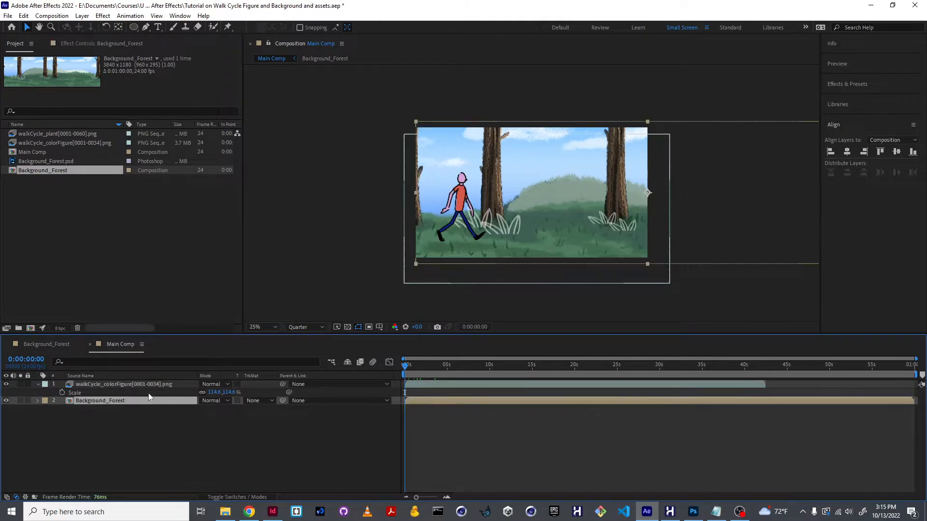
{"action": "key", "text": "p"}
{"action": "left_click_drag", "start_coordinate": [220, 408], "coordinate": [2, 401]}
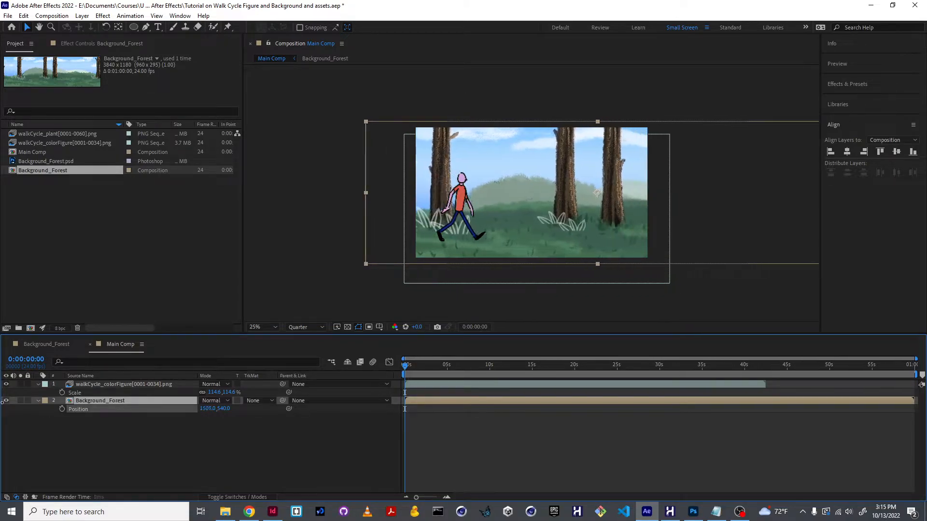
{"action": "key", "text": "ctrl+z"}
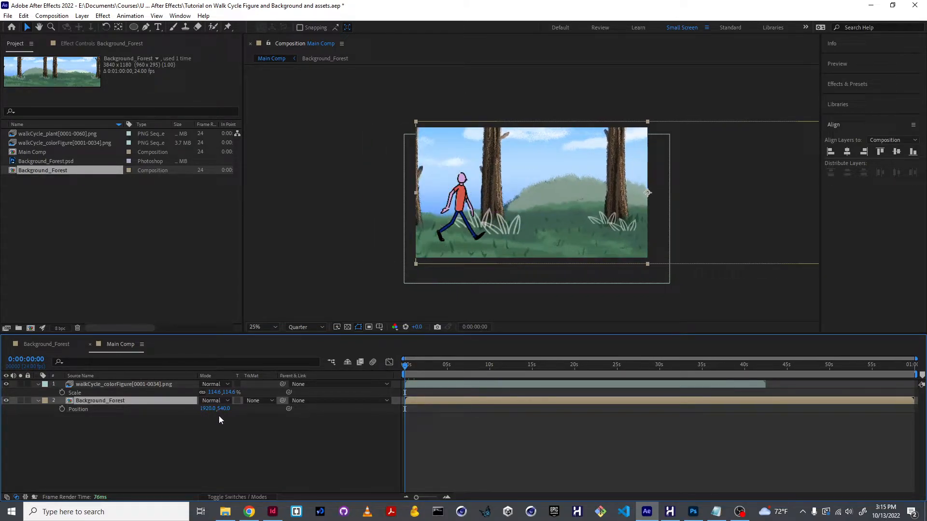
Play the walk cycle against the stationary background and return to the first frame.
{"action": "key", "text": "space"}
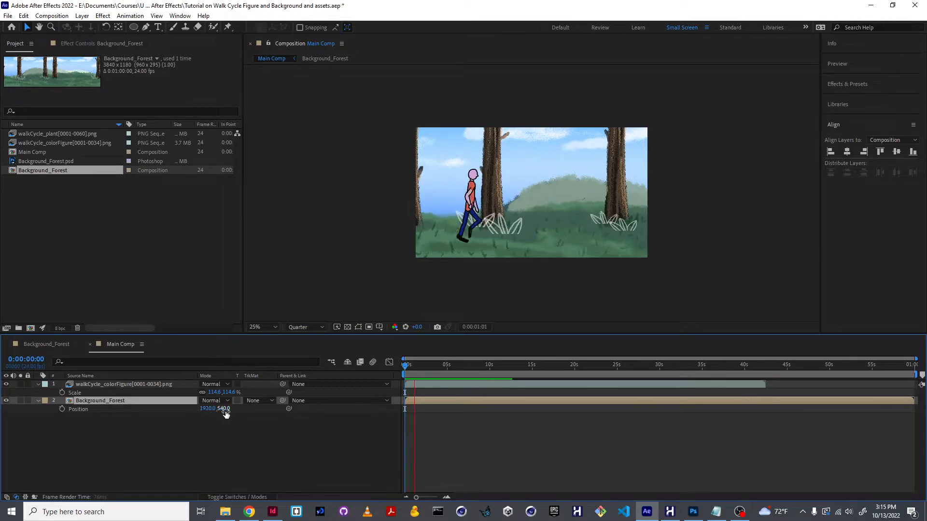
{"action": "key", "text": "space"}
{"action": "left_click", "coordinate": [405, 364]}
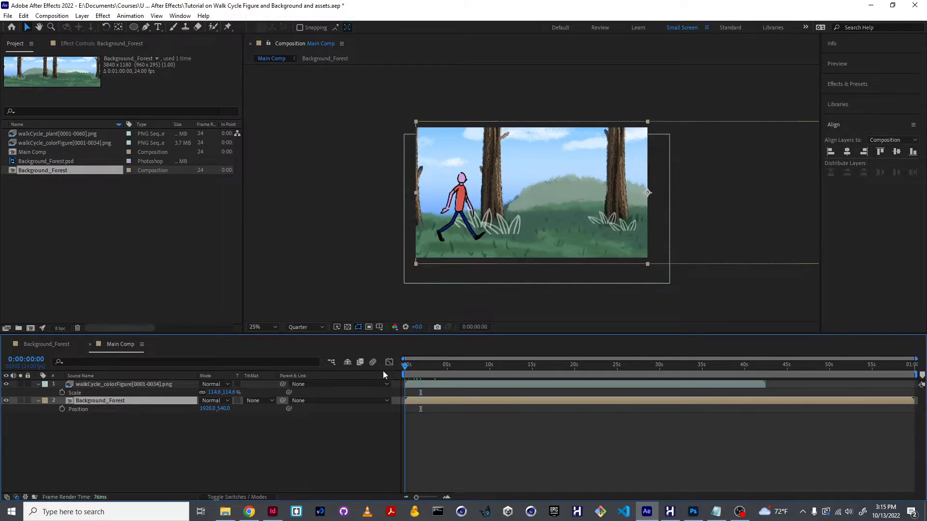
Keyframe the Background_Forest layer's Position at 0:00:00:00 and again at 0:00:09:23, with the background shifted left.
{"action": "left_click", "coordinate": [61, 409]}
{"action": "left_click_drag", "start_coordinate": [413, 363], "coordinate": [489, 375]}
{"action": "left_click_drag", "start_coordinate": [208, 411], "coordinate": [149, 424]}
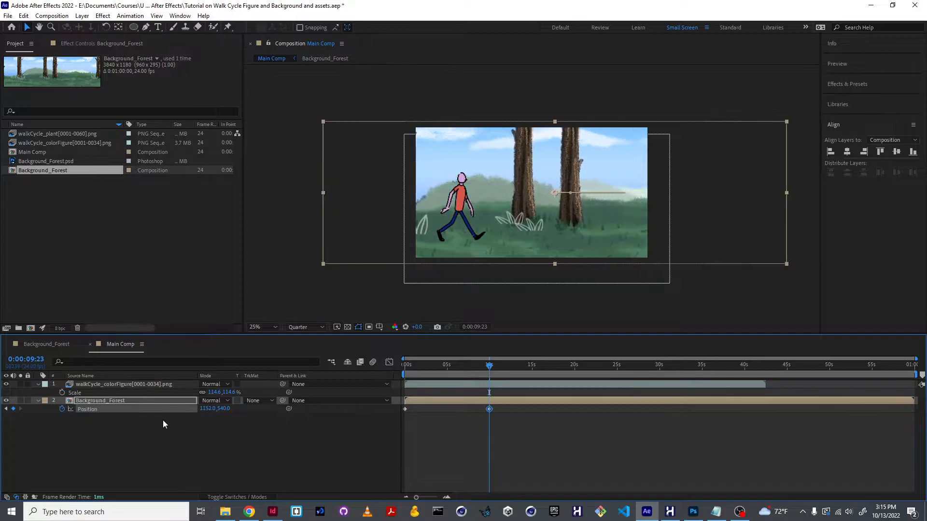
{"action": "left_click_drag", "start_coordinate": [208, 410], "coordinate": [171, 393]}
Play the sliding background animation from the start past its last keyframe, and return to the first frame.
{"action": "key", "text": "Home"}
{"action": "key", "text": "space"}
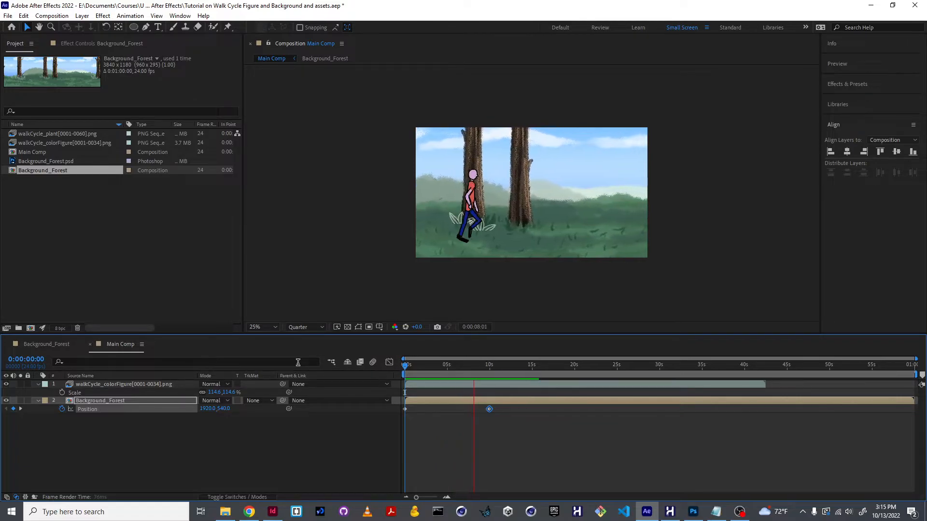
{"action": "key", "text": "space"}
{"action": "left_click_drag", "start_coordinate": [494, 367], "coordinate": [403, 366]}
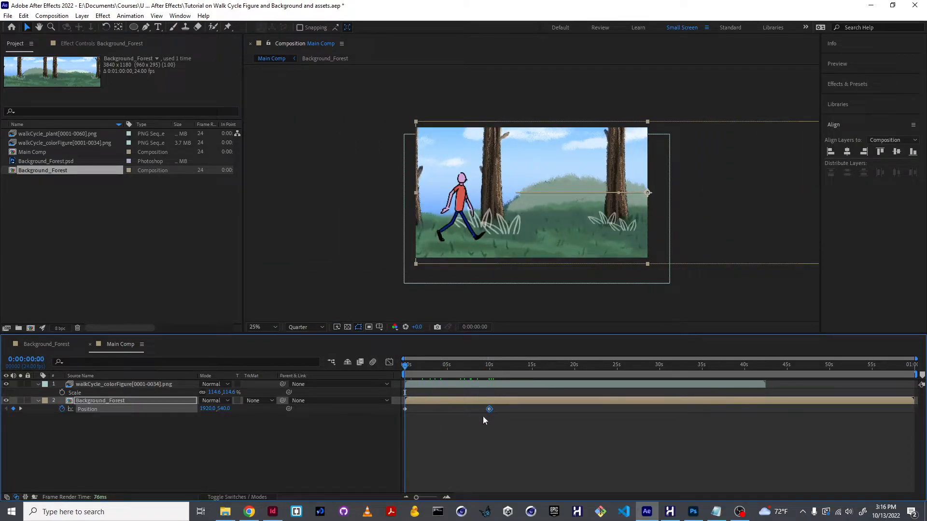
Delete both Position keyframes from the Background_Forest layer.
{"action": "key", "text": "Delete"}
{"action": "left_click", "coordinate": [79, 409]}
{"action": "key", "text": "Delete"}
Find the Distort effect Offset and apply it to the Background_Forest layer.
{"action": "left_click", "coordinate": [853, 84]}
{"action": "left_click_drag", "start_coordinate": [852, 99], "coordinate": [804, 98]}
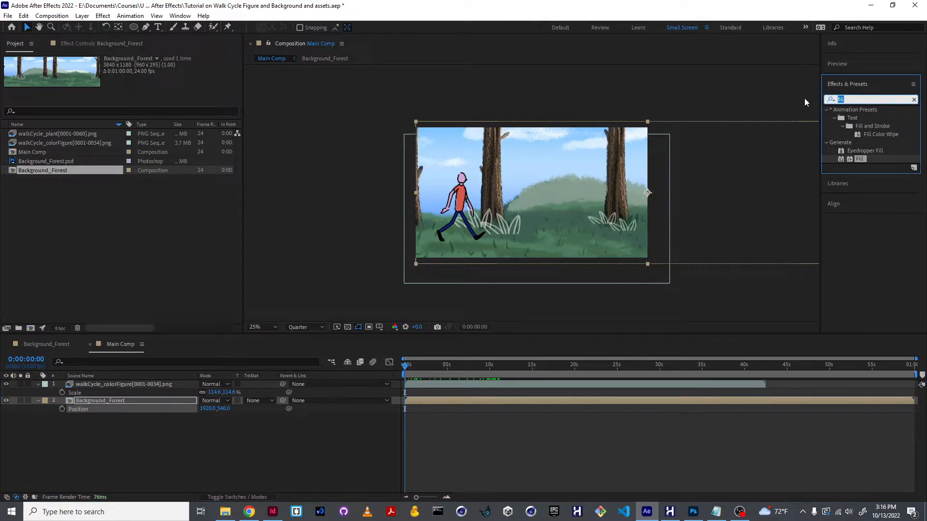
{"action": "type", "text": "offset"}
{"action": "left_click_drag", "start_coordinate": [867, 133], "coordinate": [135, 401]}
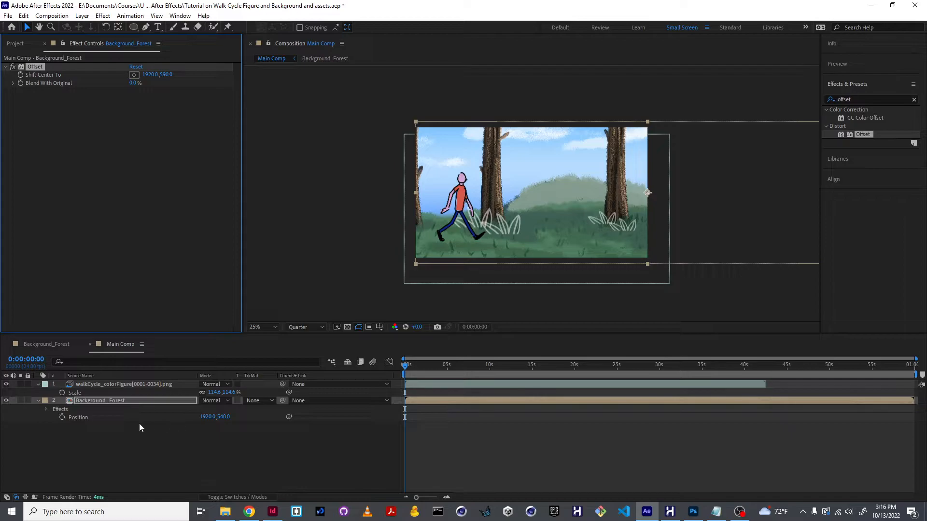
Reveal the Offset effect's properties under the Background_Forest layer in the timeline.
{"action": "left_click", "coordinate": [46, 410]}
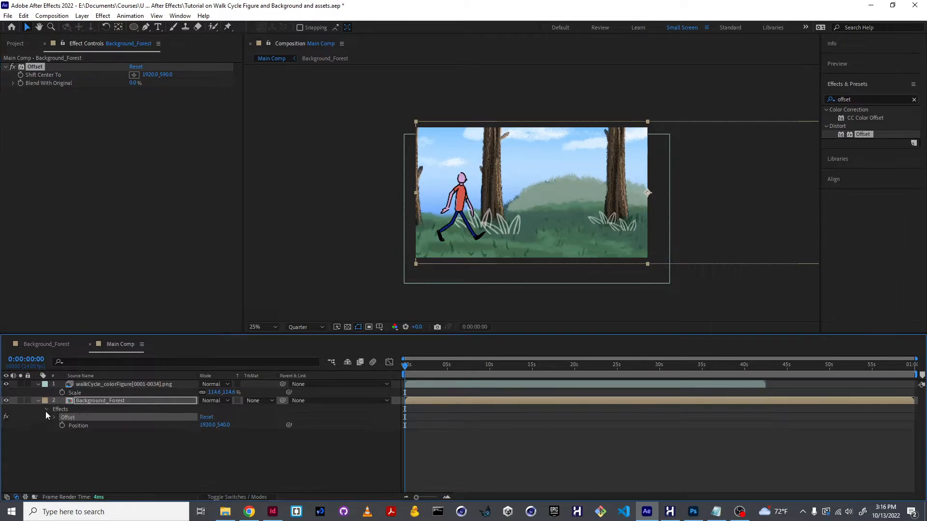
{"action": "left_click", "coordinate": [46, 410]}
{"action": "left_click", "coordinate": [40, 70]}
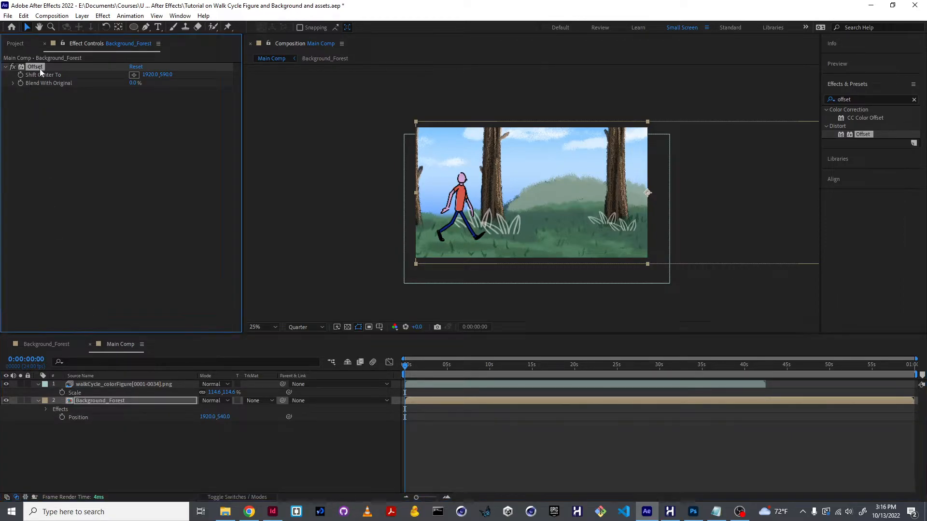
{"action": "key", "text": "e"}
{"action": "key", "text": "e"}
{"action": "key", "text": "e"}
{"action": "left_click", "coordinate": [54, 409]}
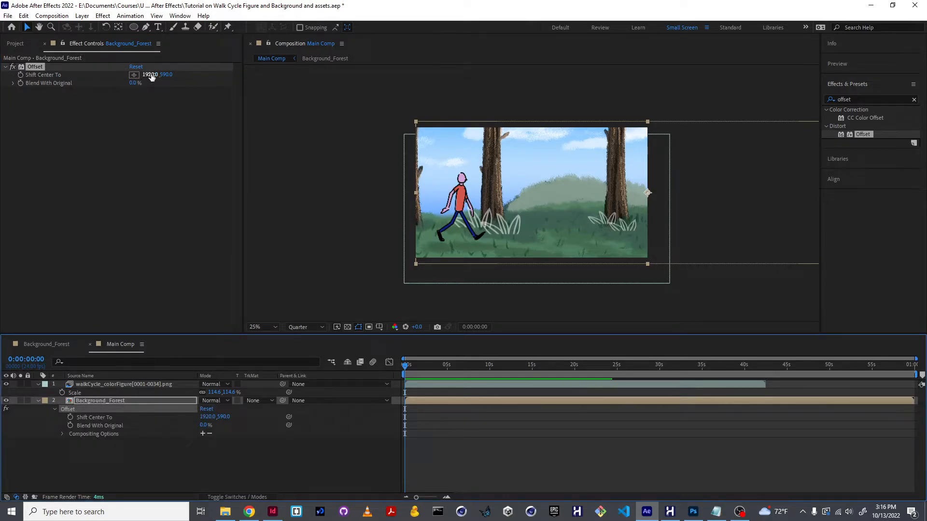
Try shifting the Offset effect's center horizontally and vertically, restoring its original position after each trial.
{"action": "left_click_drag", "start_coordinate": [149, 75], "coordinate": [220, 75]}
{"action": "key", "text": "ctrl+z"}
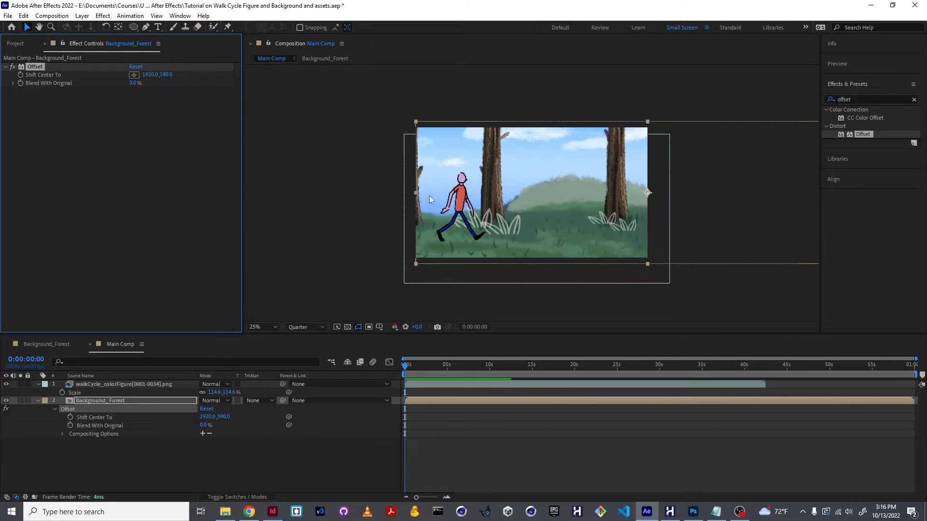
{"action": "left_click_drag", "start_coordinate": [172, 75], "coordinate": [259, 74]}
Set the first Shift Center To keyframe at the first frame, and move the current time to 0:00:04:21.
{"action": "left_click", "coordinate": [20, 75]}
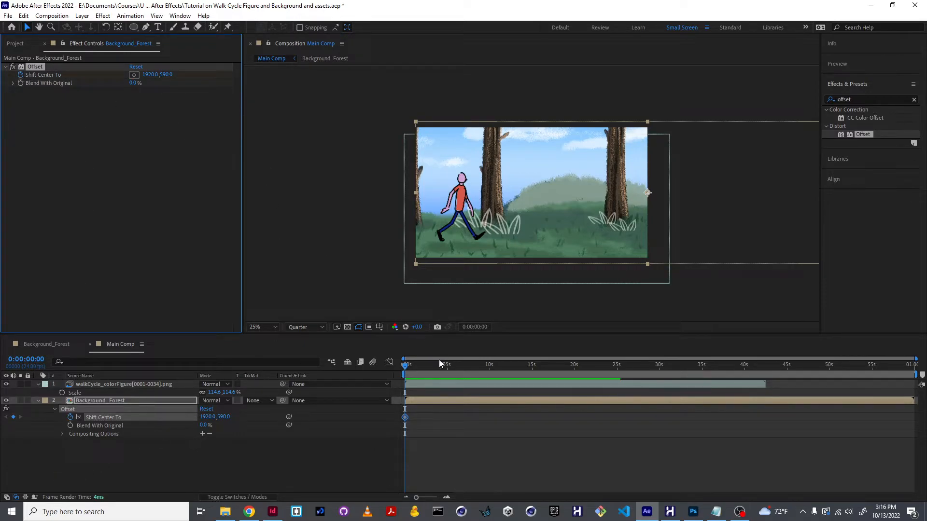
{"action": "left_click_drag", "start_coordinate": [415, 367], "coordinate": [447, 370]}
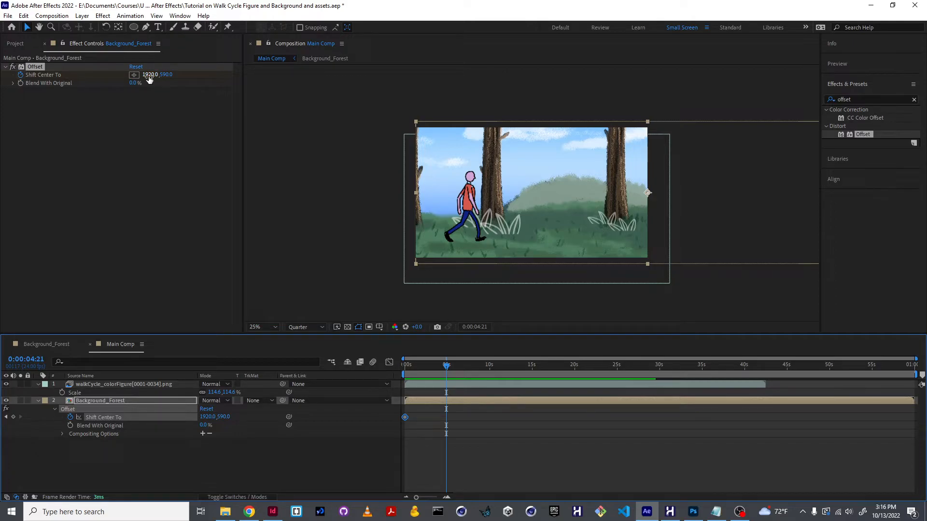
Check the width of the Background_Forest composition in its composition settings, and return to Main Comp.
{"action": "left_click", "coordinate": [48, 344]}
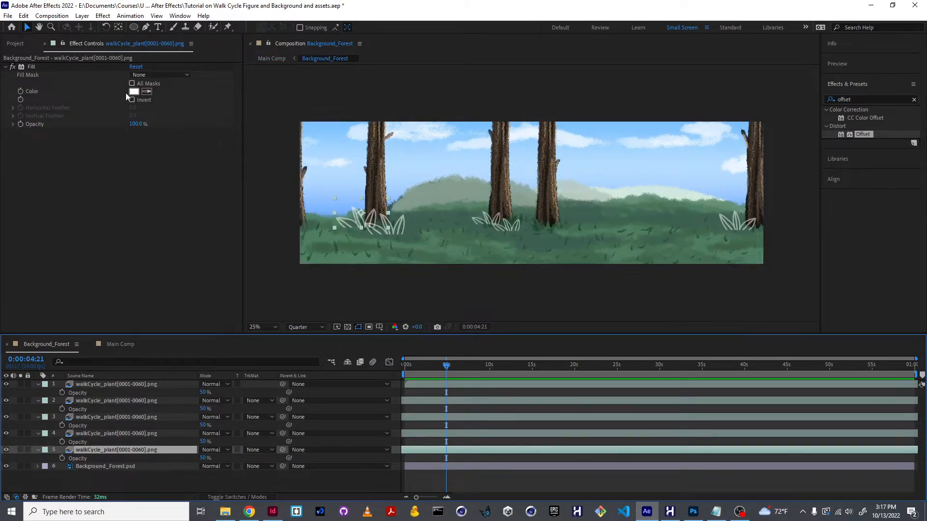
{"action": "left_click", "coordinate": [19, 44]}
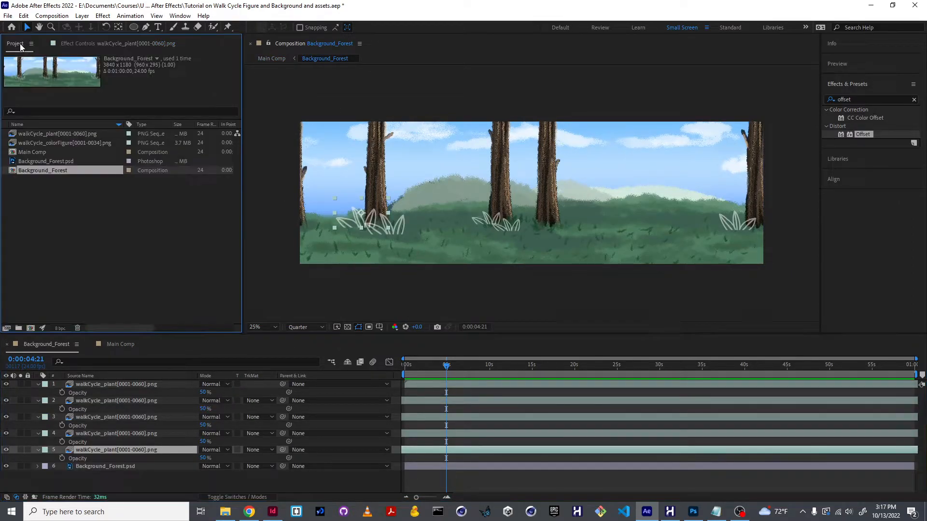
{"action": "right_click", "coordinate": [57, 170]}
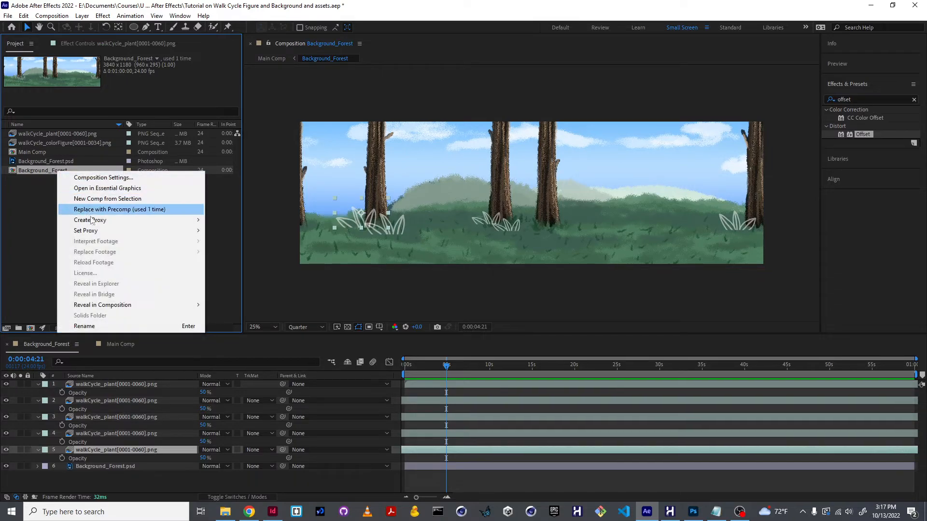
{"action": "left_click", "coordinate": [117, 179]}
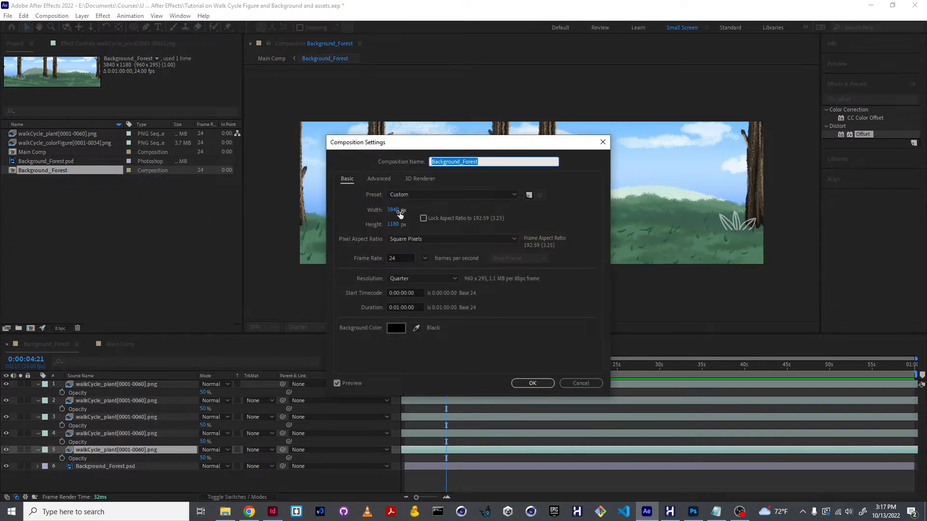
{"action": "left_click", "coordinate": [400, 213]}
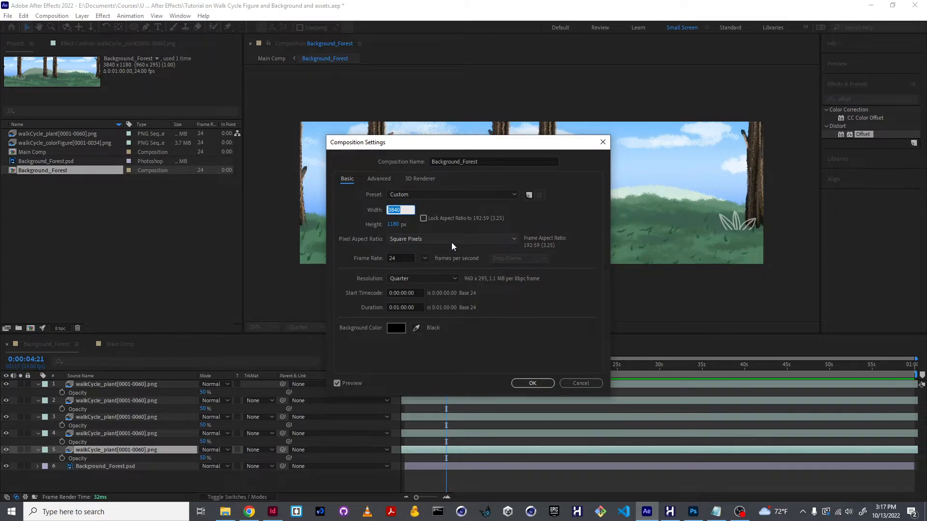
{"action": "left_click", "coordinate": [532, 384]}
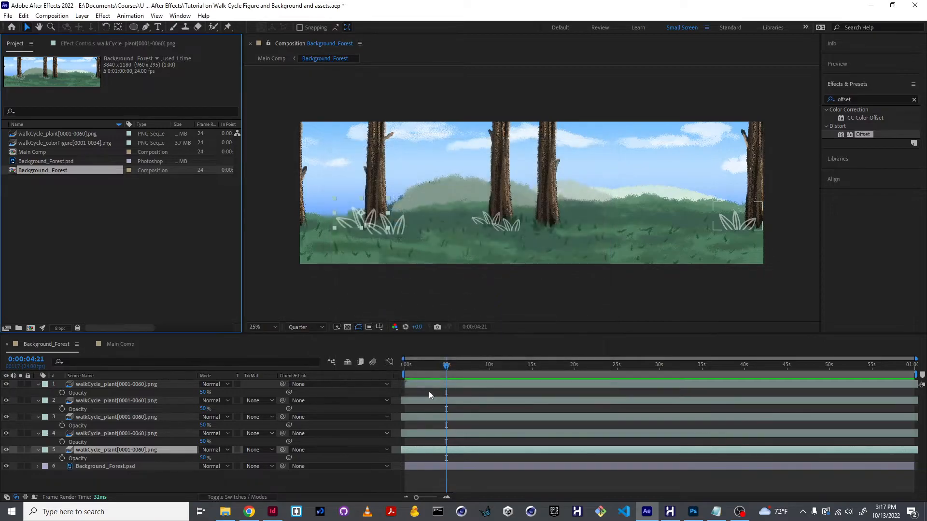
{"action": "left_click", "coordinate": [114, 347]}
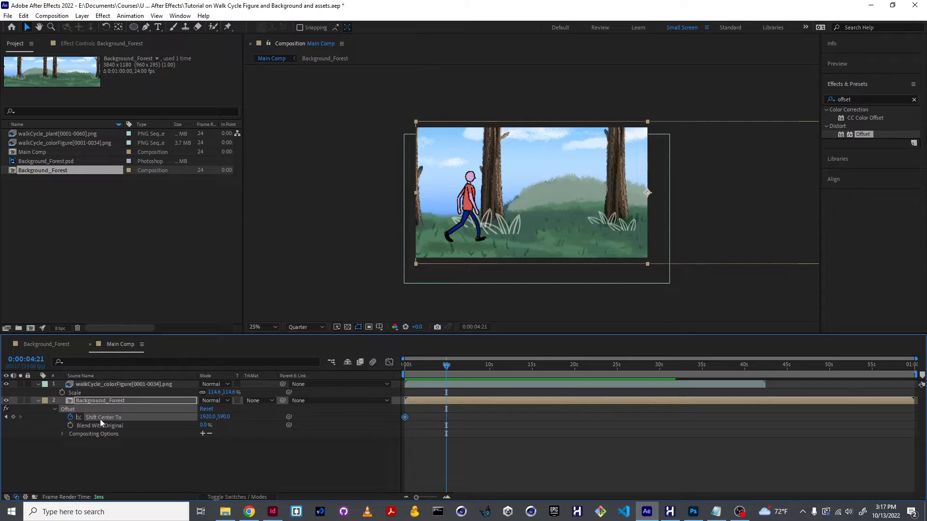
Add a Shift Center To keyframe at 0:00:04:21 by entering 1920-3840 as the Offset effect's horizontal value.
{"action": "left_click", "coordinate": [109, 44]}
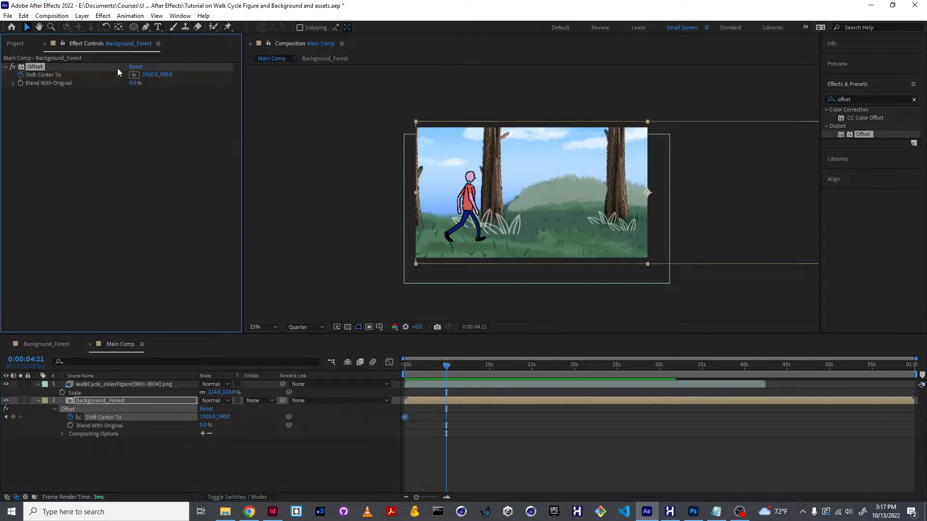
{"action": "left_click", "coordinate": [150, 75]}
{"action": "left_click", "coordinate": [165, 75]}
{"action": "left_click", "coordinate": [156, 78]}
{"action": "left_click", "coordinate": [155, 76]}
{"action": "left_click", "coordinate": [158, 75]}
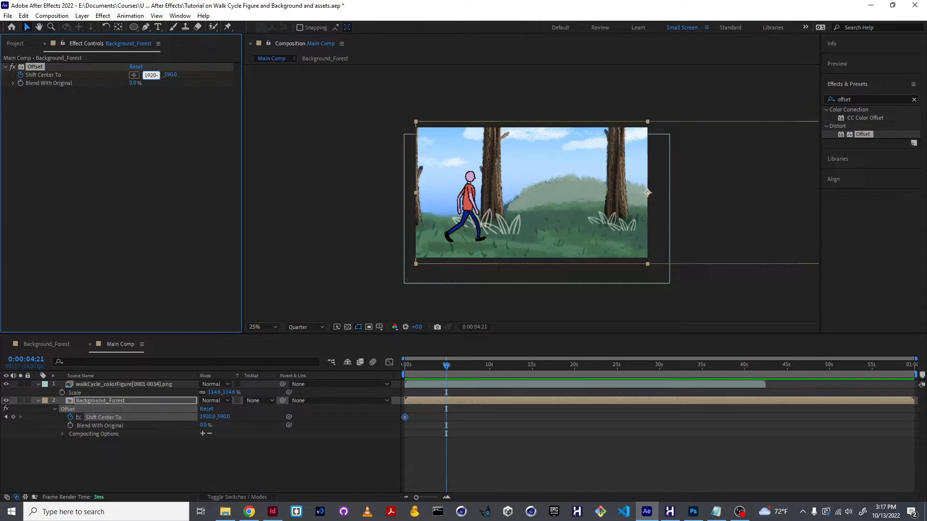
{"action": "type", "text": "3840"}
{"action": "key", "text": "Return"}
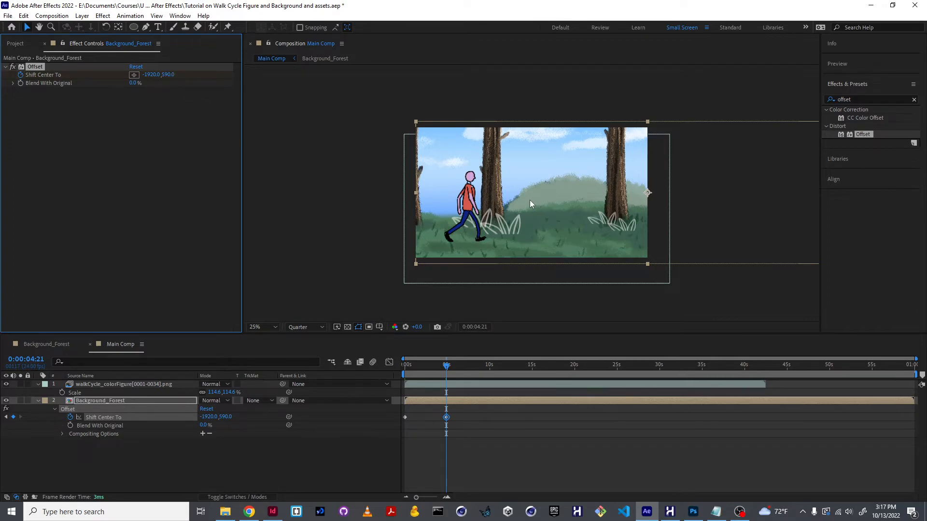
Play the Offset background animation from the first frame past its second keyframe, and stop the preview.
{"action": "left_click_drag", "start_coordinate": [446, 368], "coordinate": [389, 374]}
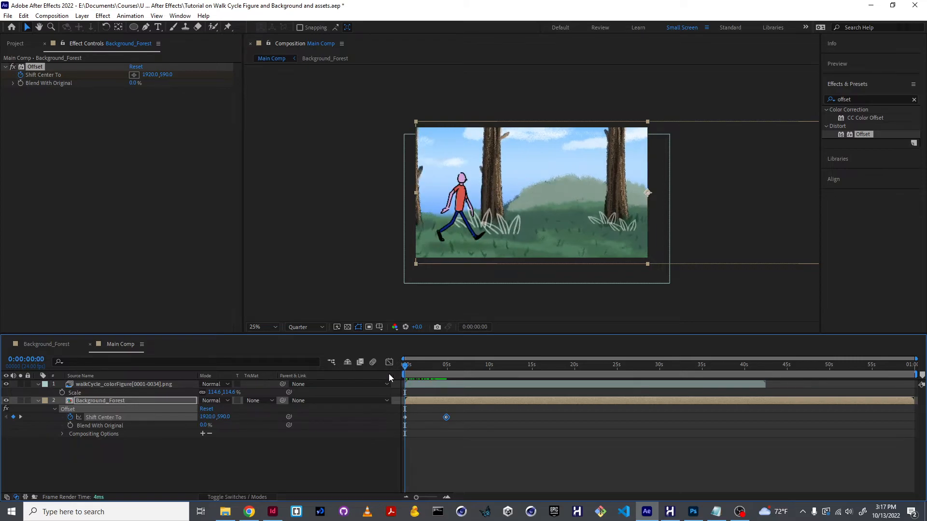
{"action": "key", "text": "space"}
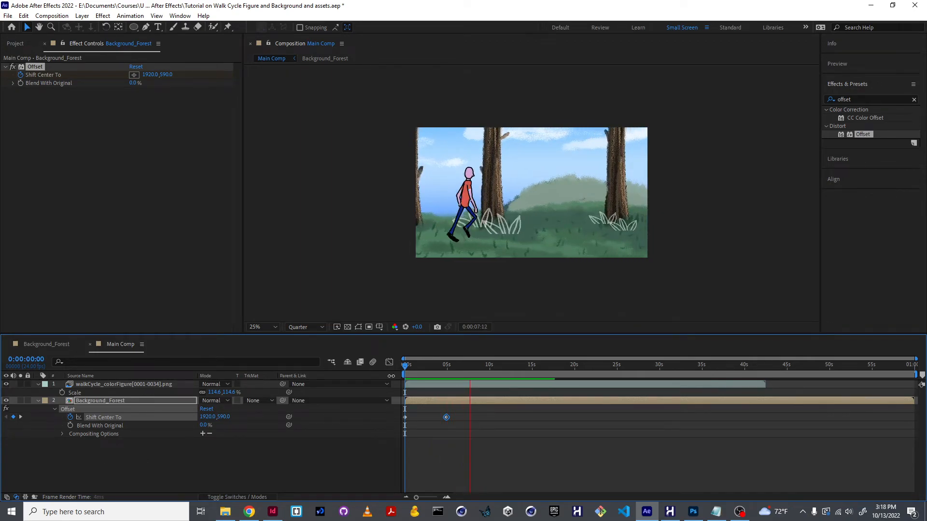
{"action": "key", "text": "space"}
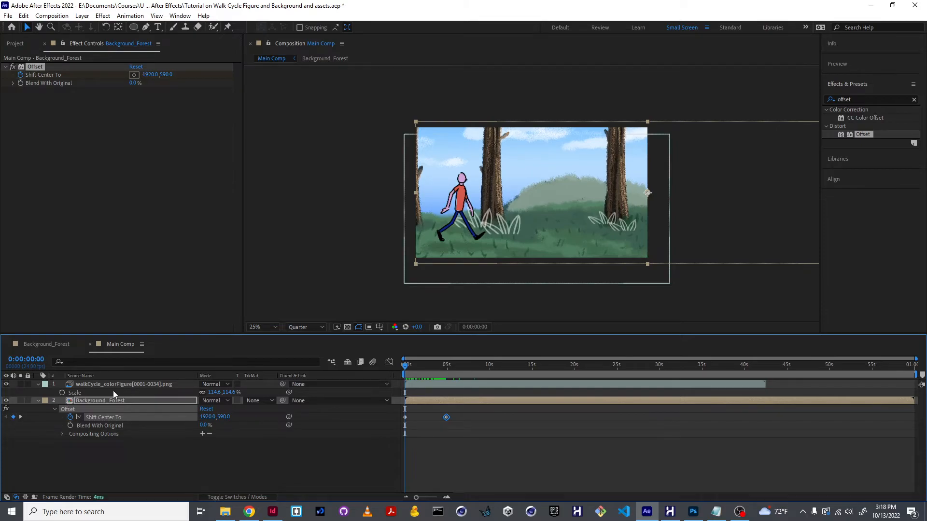
Add the expression loopOut("cycle") to the Shift Center To property of the Background_Forest layer.
{"action": "left_click", "coordinate": [70, 418], "text": "alt"}
{"action": "type", "text": "loop"}
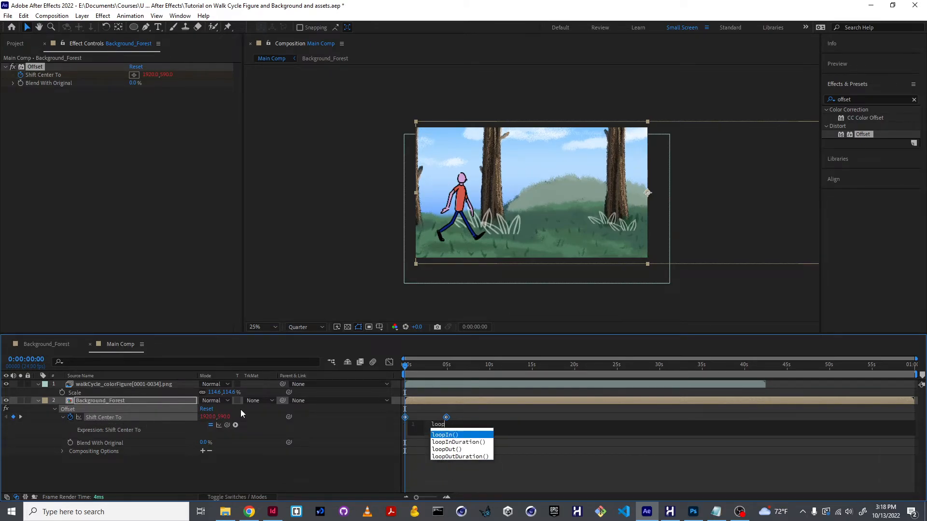
{"action": "type", "text": "Out(\"cycle\""}
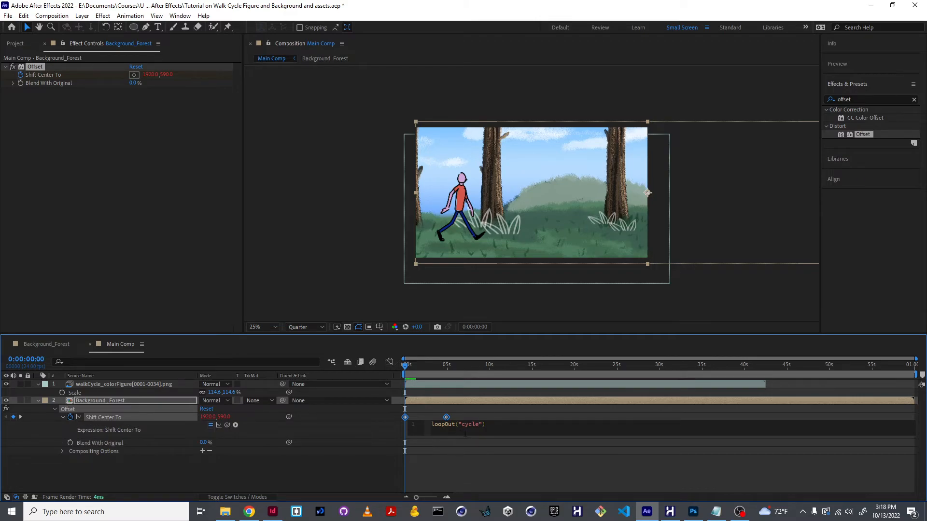
{"action": "left_click", "coordinate": [456, 460]}
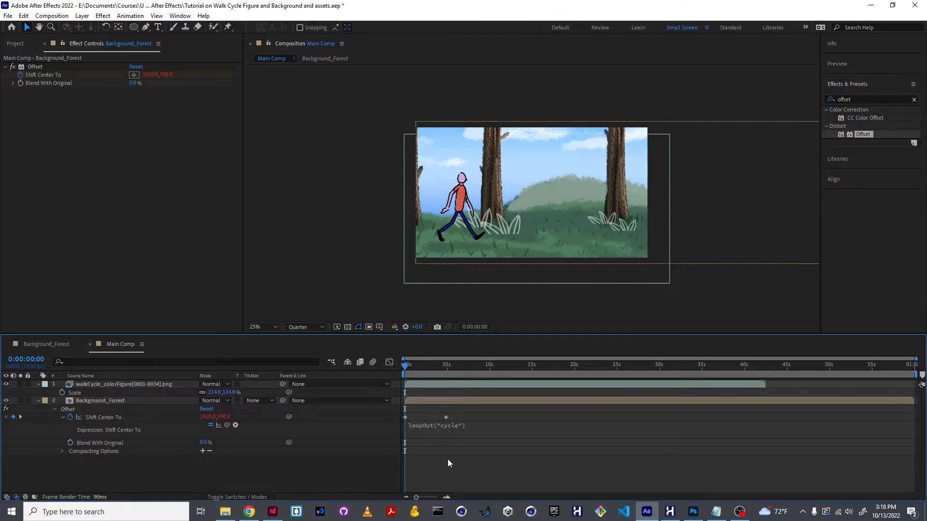
Slow the looping background during playback by moving the second Shift Center To keyframe to about 11.5 seconds.
{"action": "key", "text": "space"}
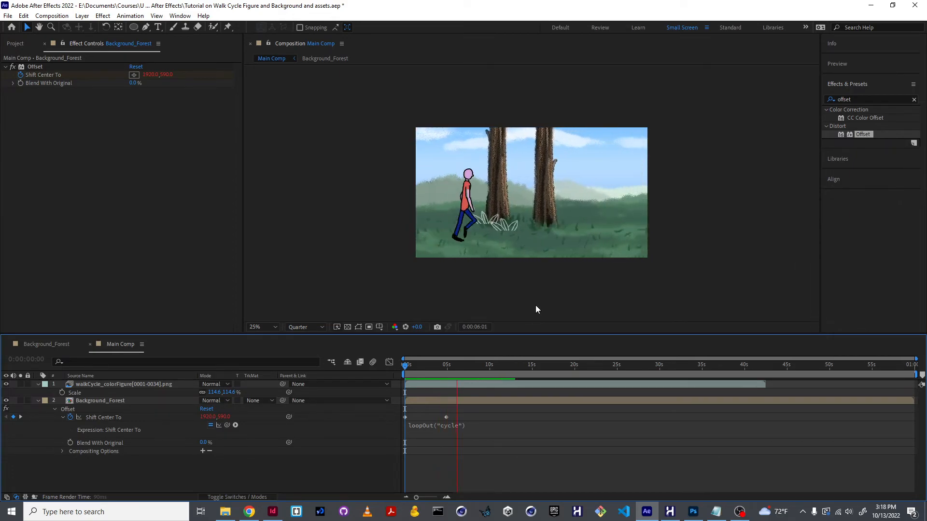
{"action": "left_click_drag", "start_coordinate": [446, 417], "coordinate": [490, 420]}
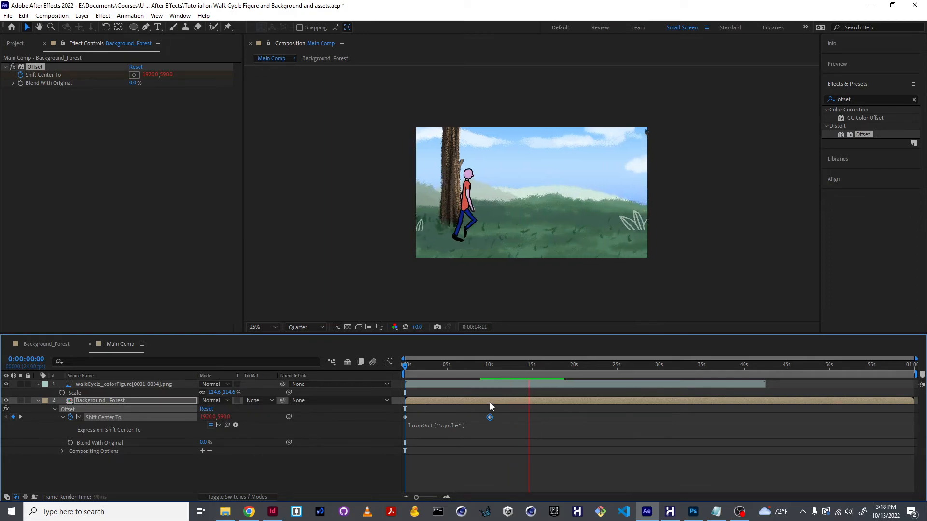
{"action": "left_click_drag", "start_coordinate": [490, 418], "coordinate": [503, 422]}
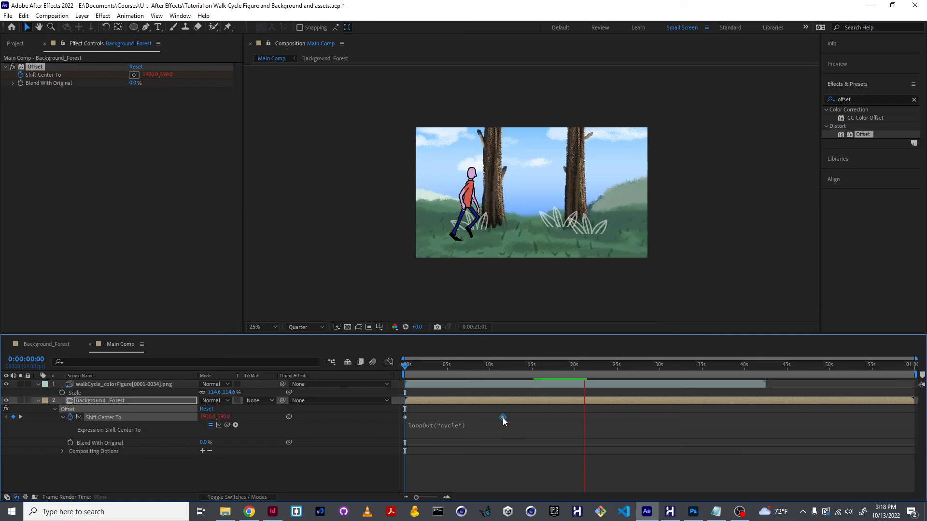
Preview the looping walk and background from 0:00:16:13, from the first frame and from 0:00:08:00.
{"action": "left_click", "coordinate": [545, 365]}
{"action": "key", "text": "space"}
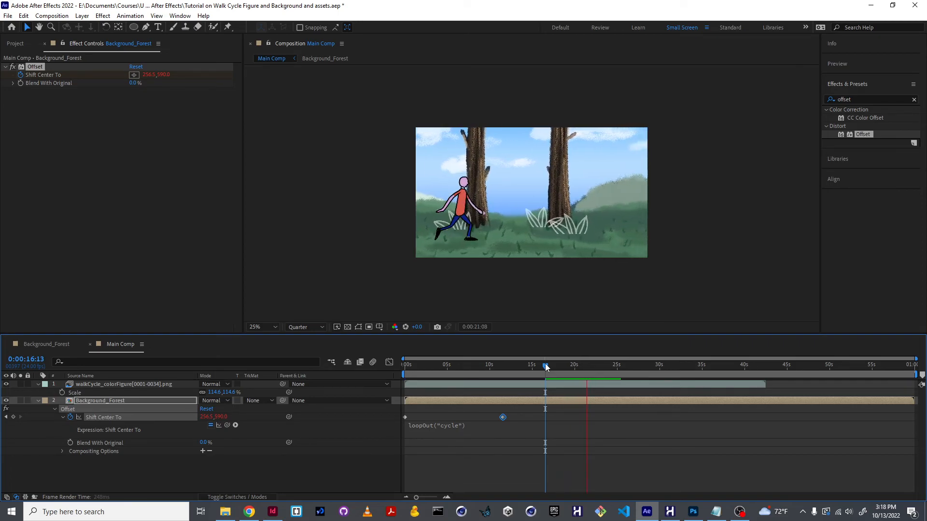
{"action": "key", "text": "space"}
{"action": "left_click_drag", "start_coordinate": [546, 364], "coordinate": [398, 380]}
{"action": "key", "text": "space"}
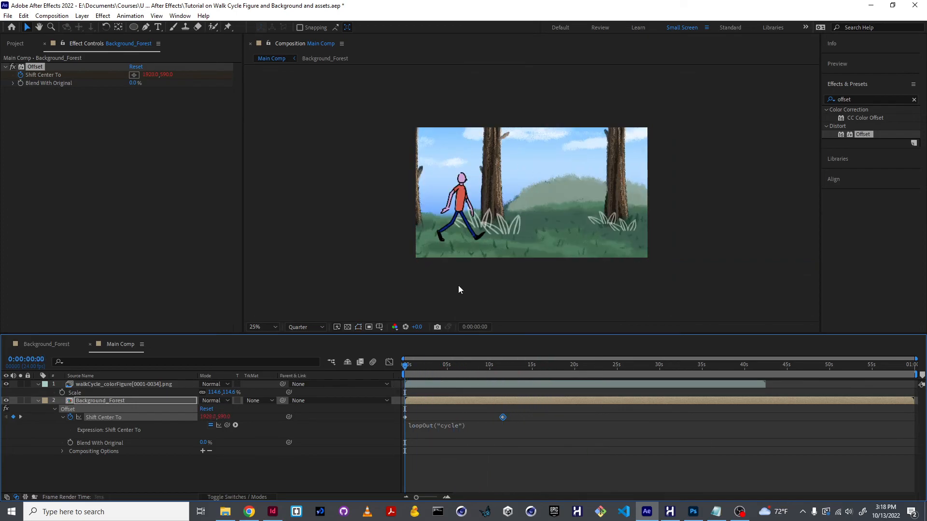
{"action": "left_click_drag", "start_coordinate": [439, 367], "coordinate": [472, 376]}
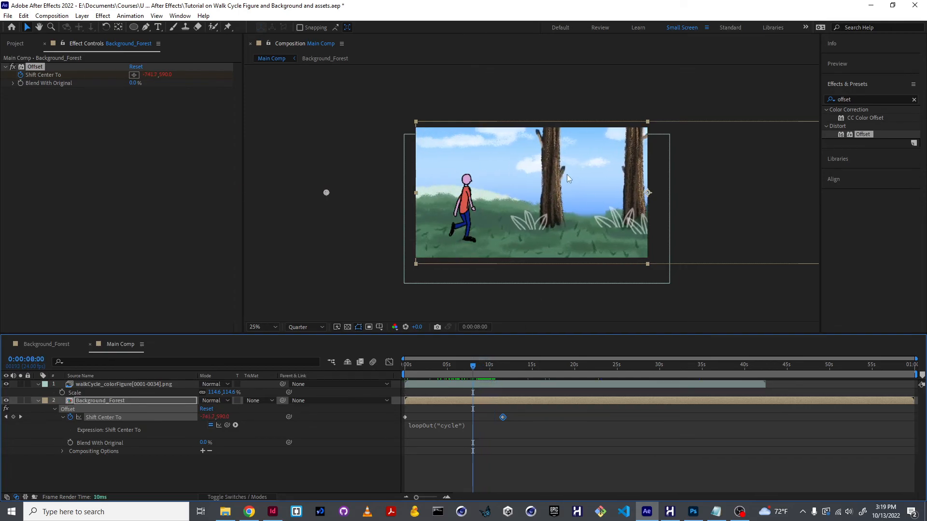
{"action": "key", "text": "space"}
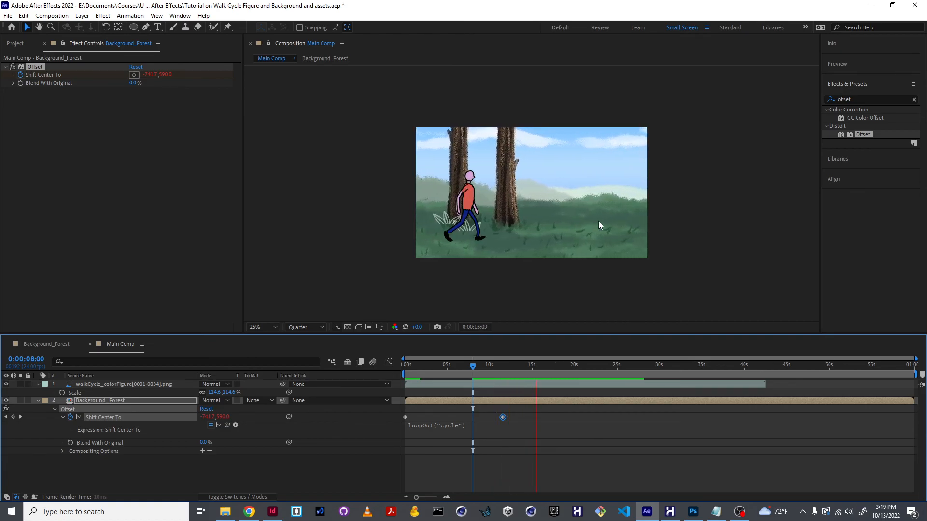
{"action": "key", "text": "space"}
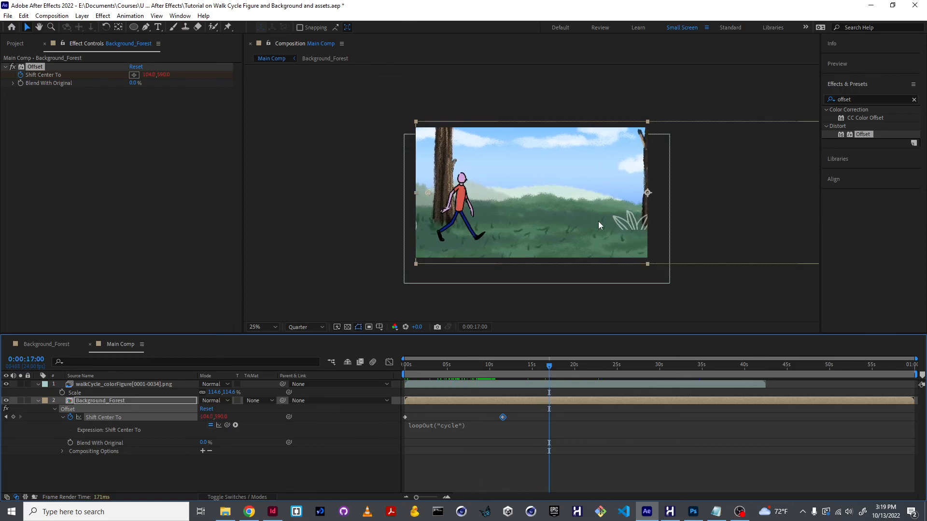